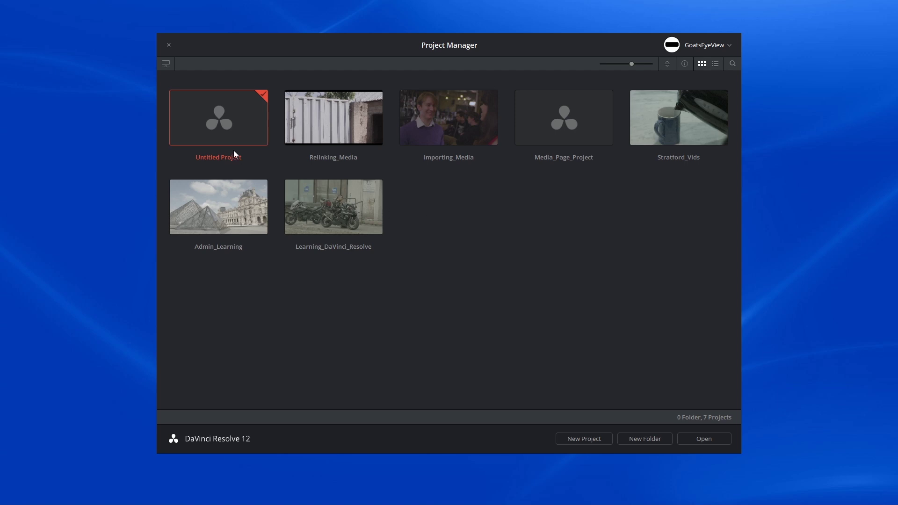
# Create a new project named Clone_Tool in the Project Manager and open it.
pyautogui.click(598, 445)
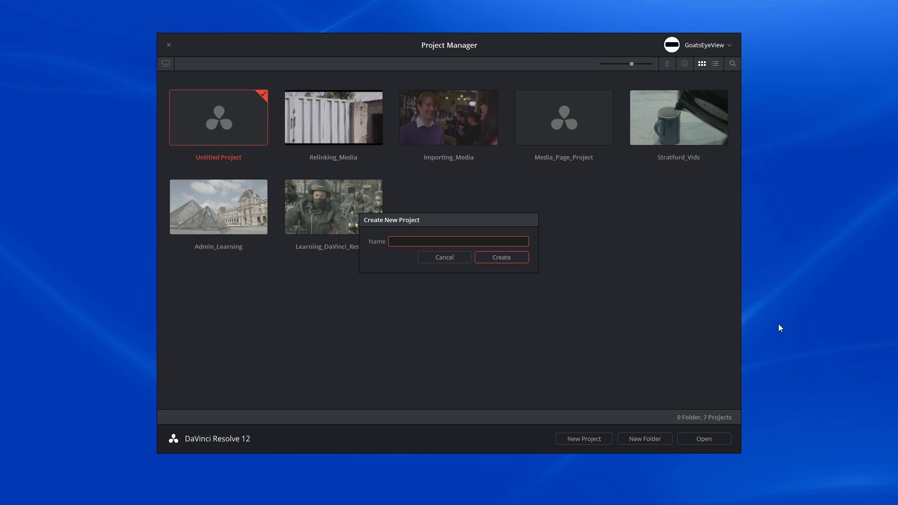
pyautogui.write('Clone_Tool')
pyautogui.press('Return')
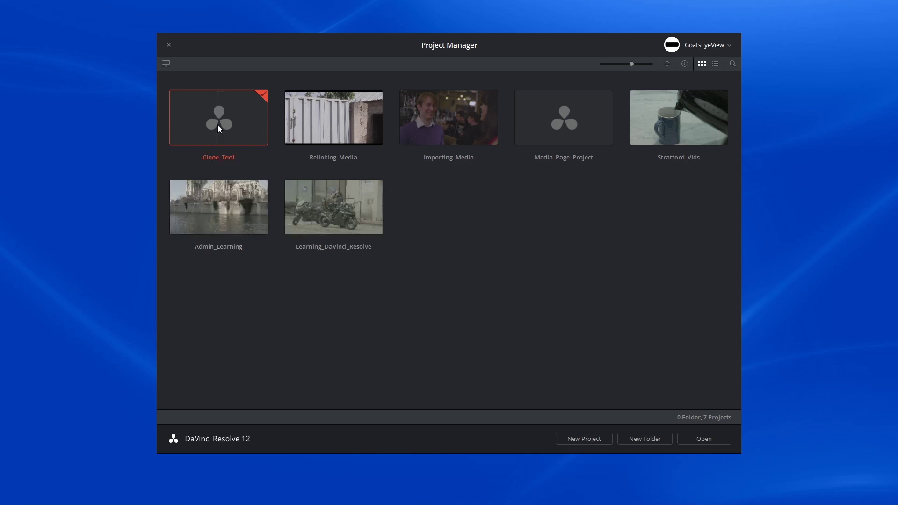
pyautogui.doubleClick(217, 125)
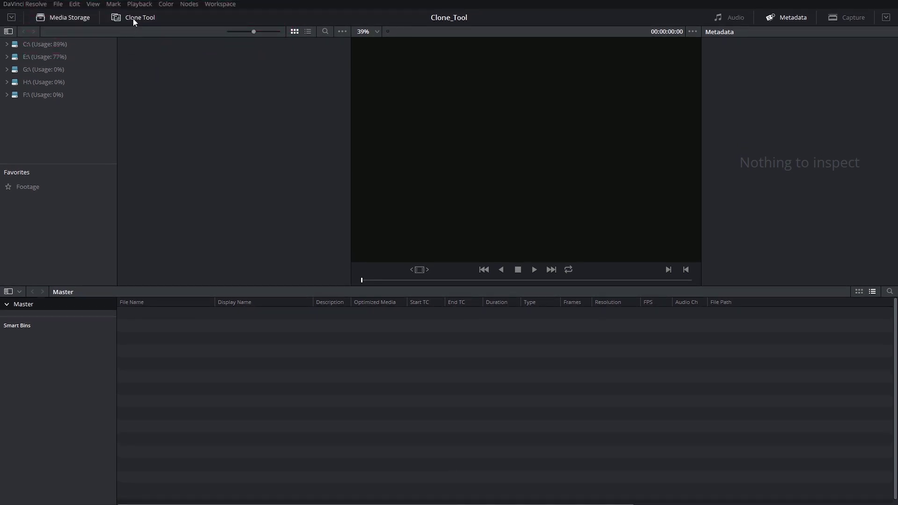
# Open the Clone Tool and browse media storage to E:\Footage\Kerry\Footage\KERRY 1080\DAY 1.
pyautogui.click(133, 19)
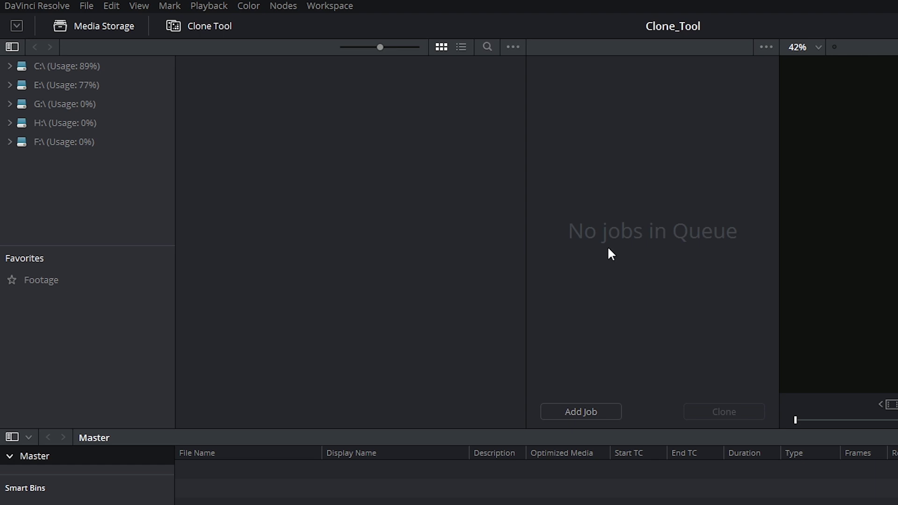
pyautogui.click(11, 84)
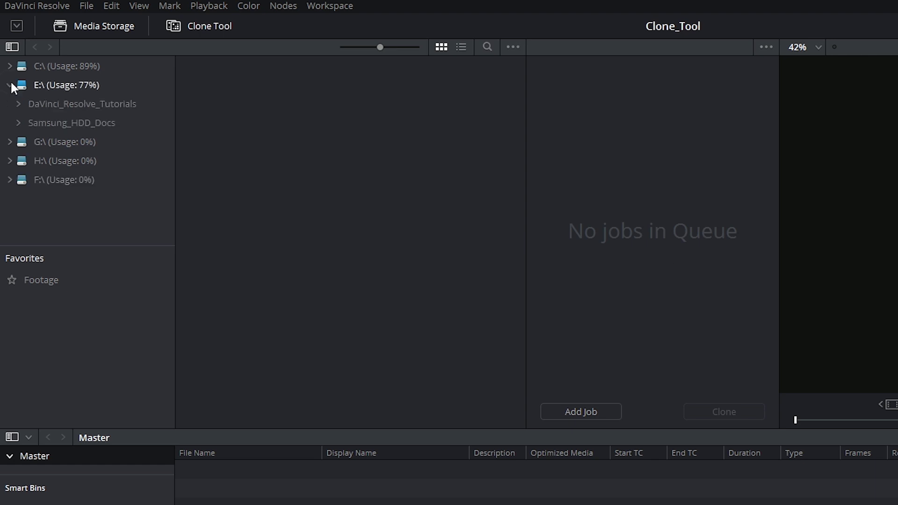
pyautogui.click(74, 281)
pyautogui.doubleClick(458, 88)
pyautogui.doubleClick(253, 86)
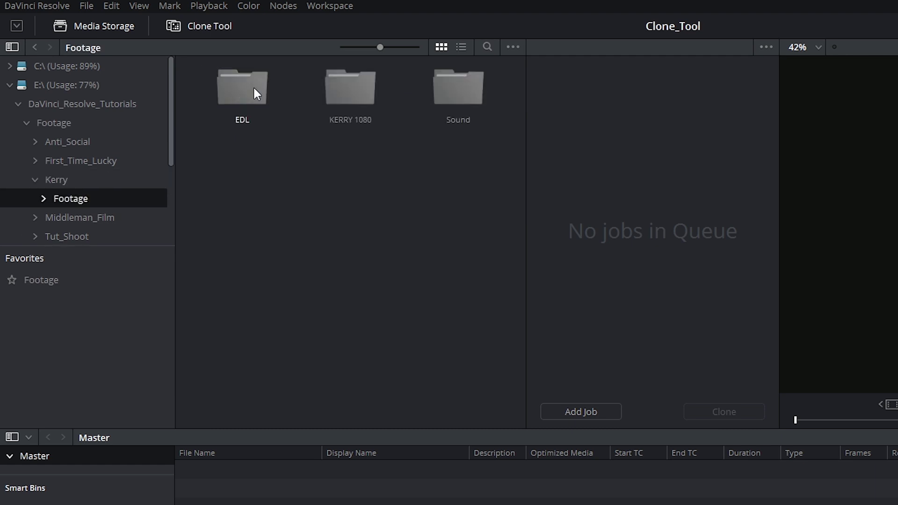
pyautogui.doubleClick(348, 85)
pyautogui.doubleClick(255, 84)
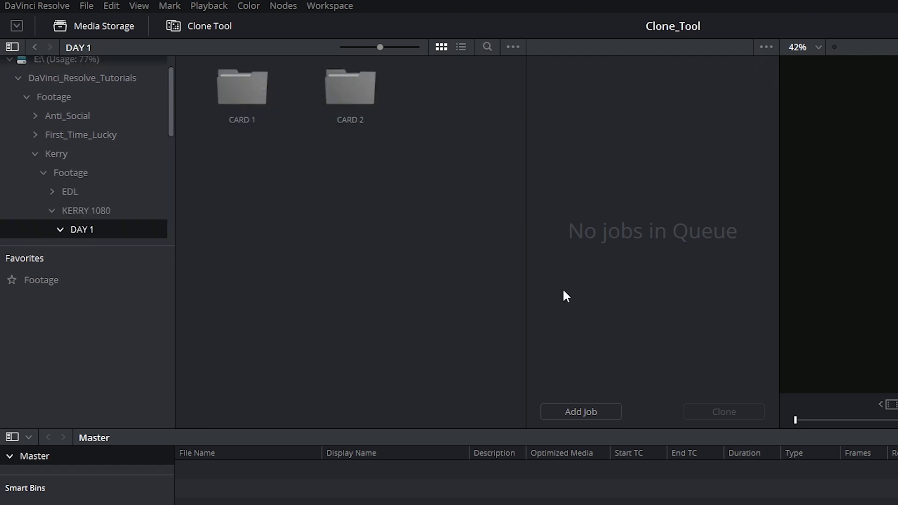
# Add Job 1 with DAY 1\CARD 1 as source and the user's C: drive Documents folder as destination.
pyautogui.click(574, 415)
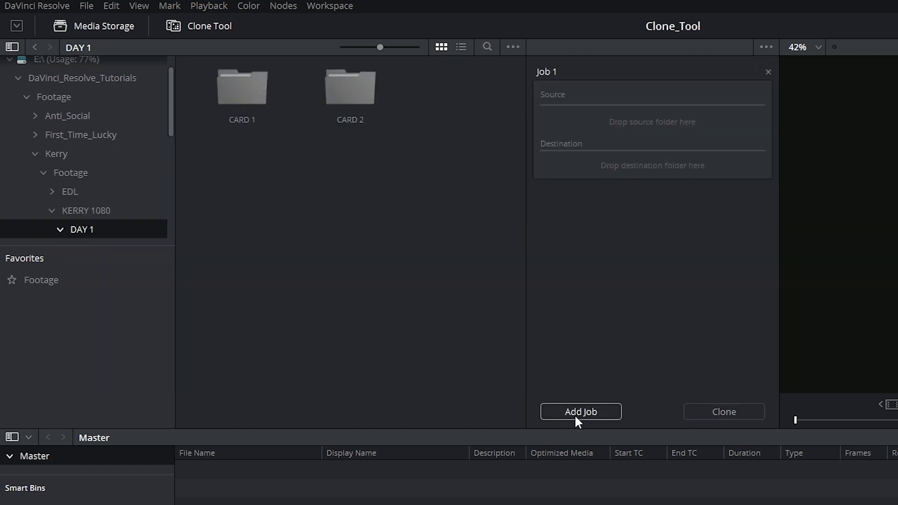
pyautogui.moveTo(224, 83); pyautogui.dragTo(599, 93)
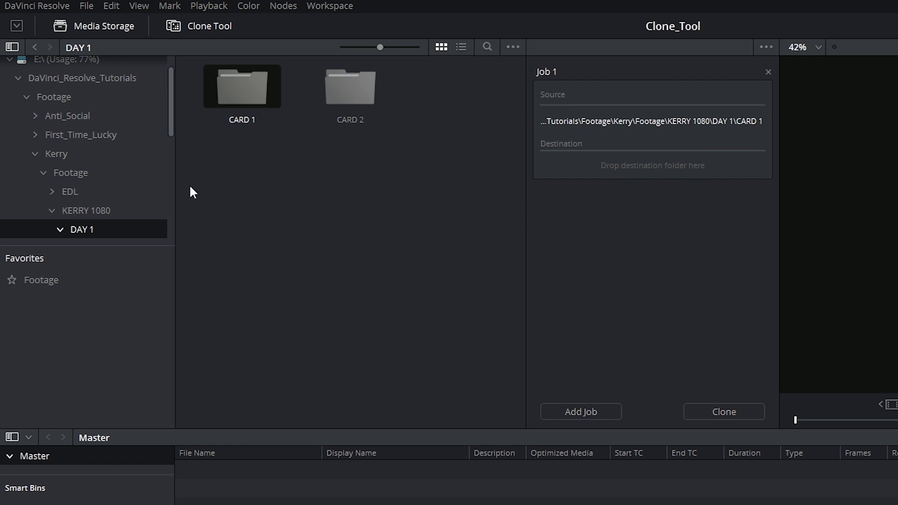
pyautogui.scroll(1, 96, 243)
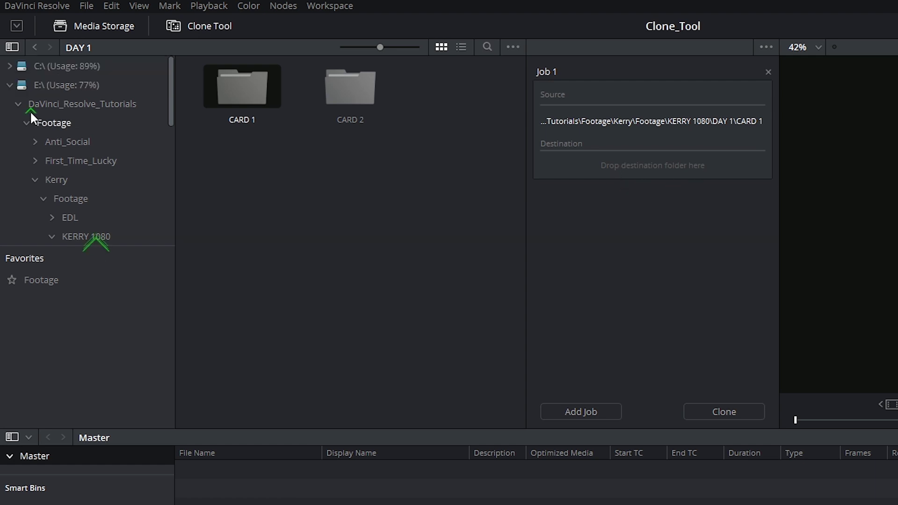
pyautogui.click(45, 74)
pyautogui.scroll(-2, 327, 330)
pyautogui.doubleClick(337, 322)
pyautogui.doubleClick(339, 173)
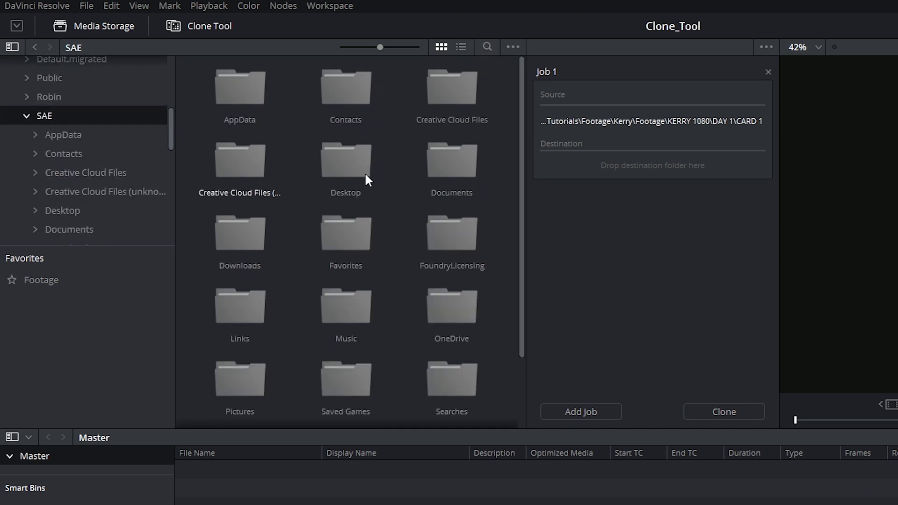
pyautogui.moveTo(449, 164); pyautogui.dragTo(604, 154)
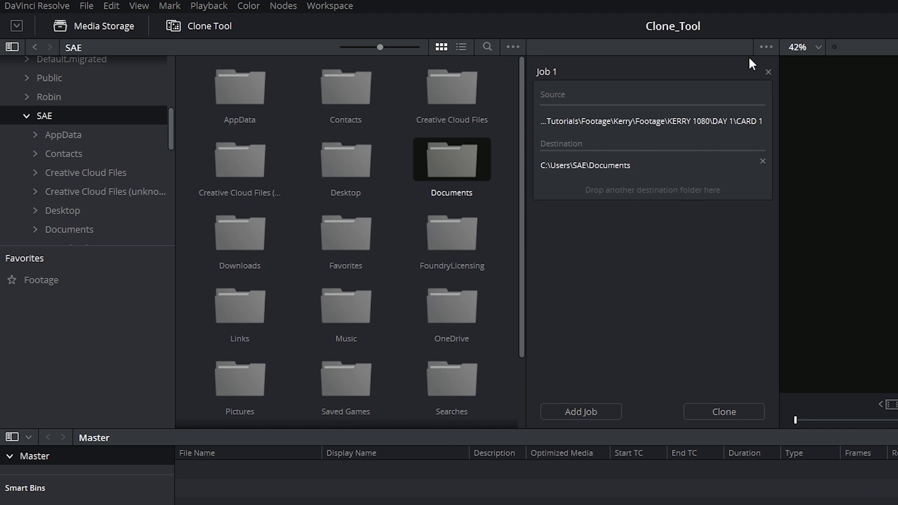
pyautogui.click(765, 47)
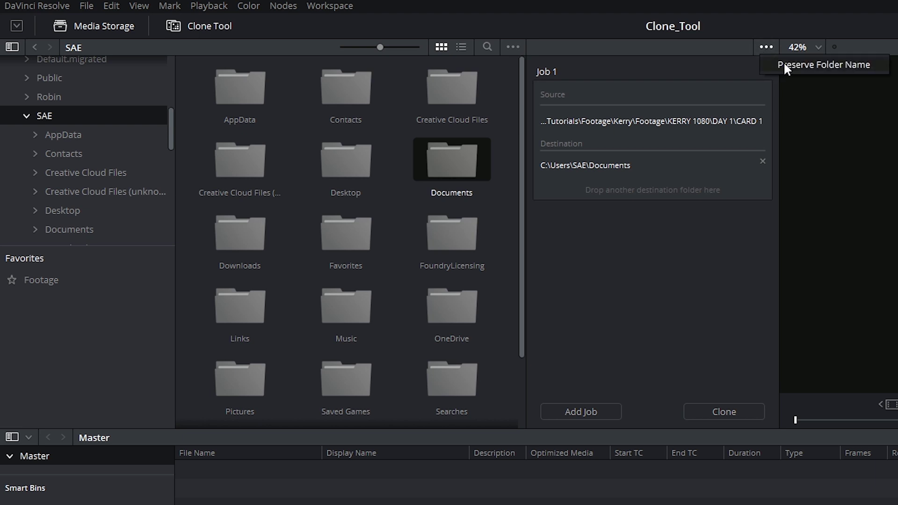
pyautogui.click(775, 66)
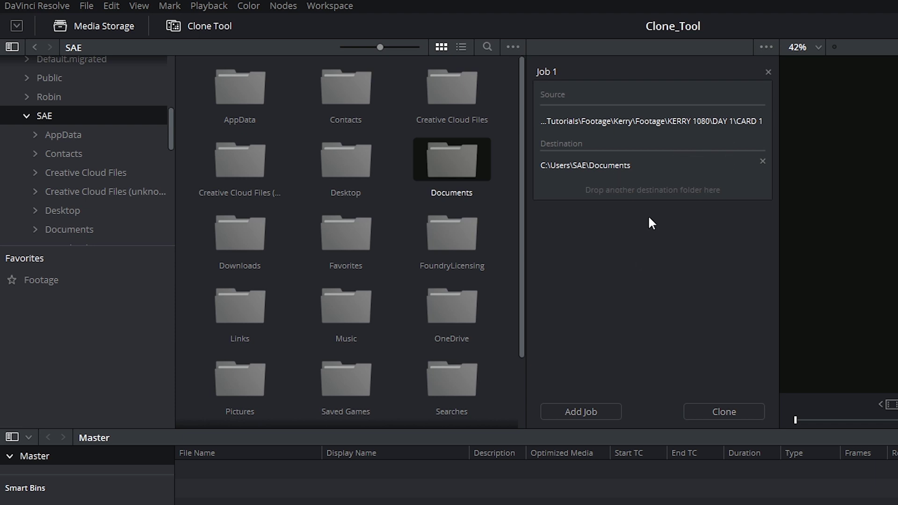
# Add a second job sourcing DAY 1\CARD 2, then remove it so only Job 1 remains.
pyautogui.click(598, 412)
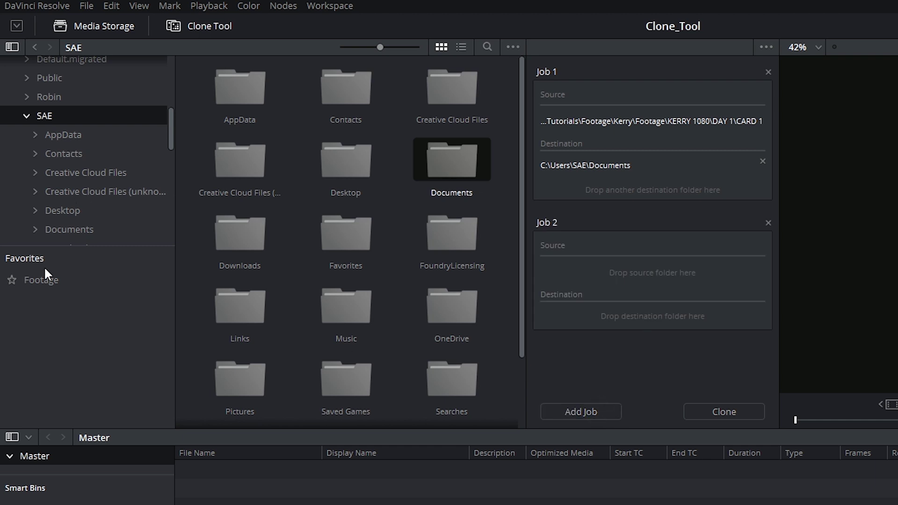
pyautogui.click(42, 279)
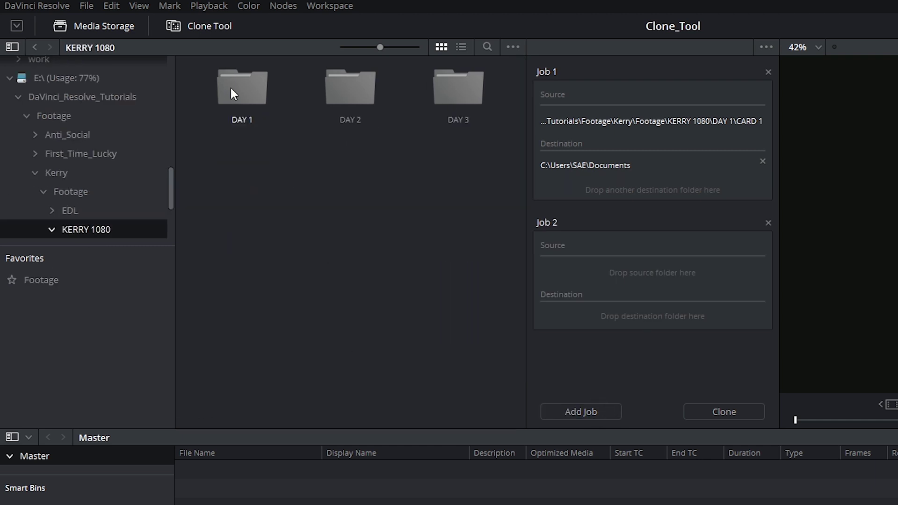
pyautogui.doubleClick(229, 86)
pyautogui.moveTo(345, 87); pyautogui.dragTo(592, 246)
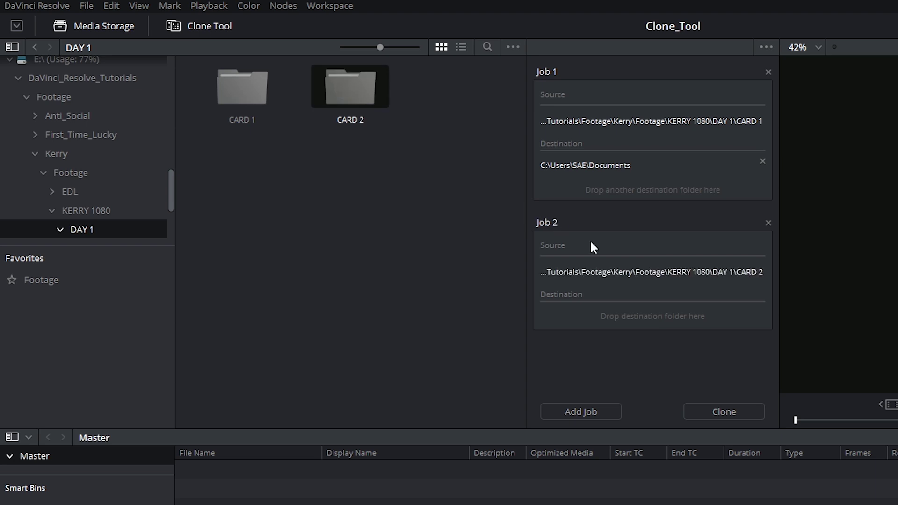
pyautogui.click(767, 223)
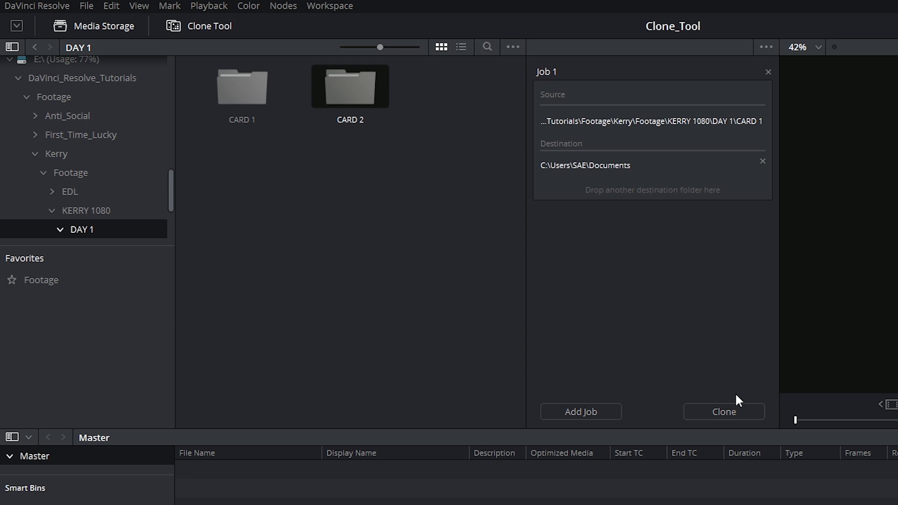
# Run the clone so Job 1 copies CARD 1 into Documents until it reads Complete.
pyautogui.click(728, 410)
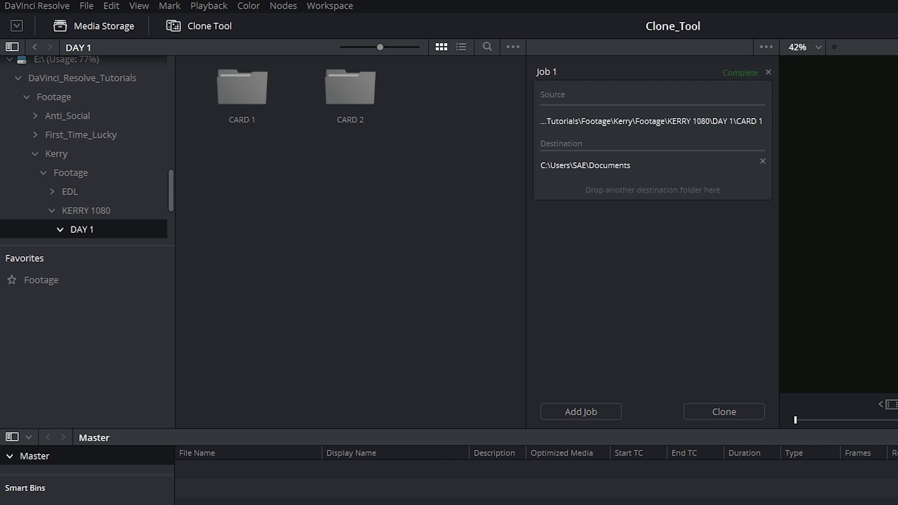
# In File Explorer, browse the copied Documents\CARD 1 folder down to XDROOT\Clip and back.
pyautogui.hotkey('alt', 'Tab')
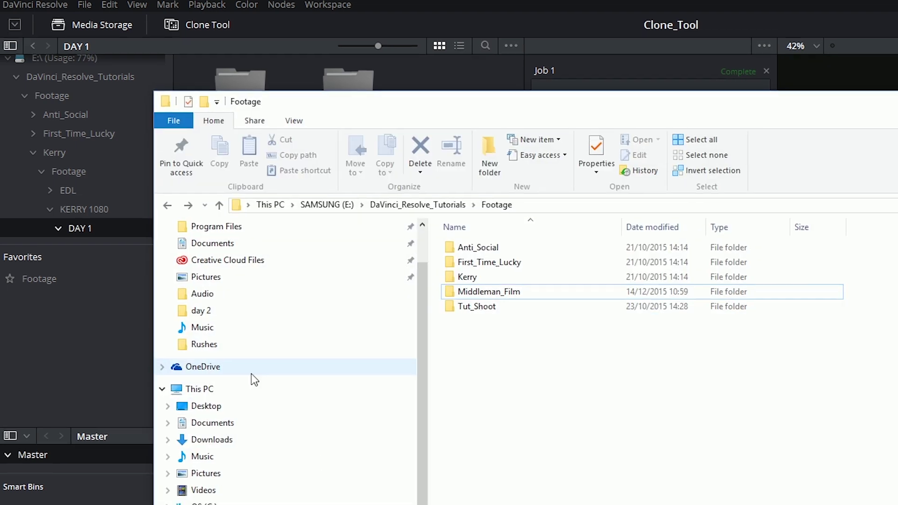
pyautogui.click(189, 284)
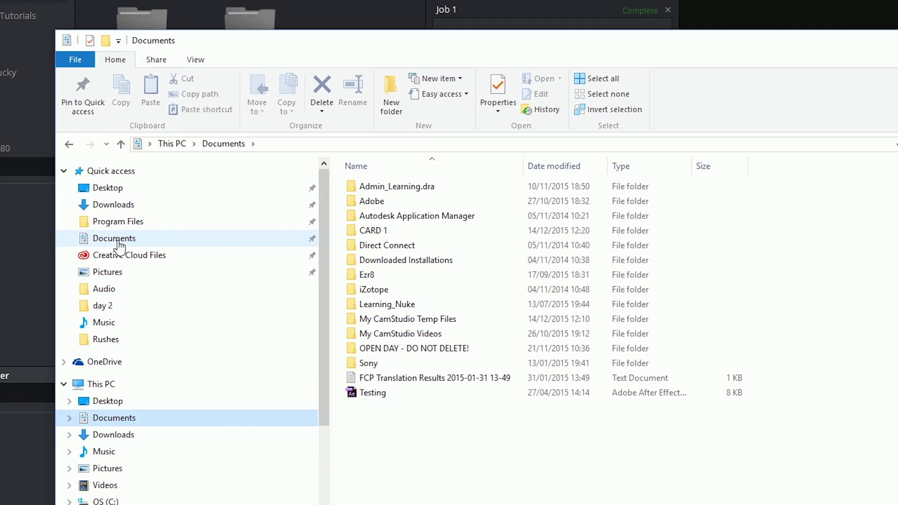
pyautogui.click(343, 217)
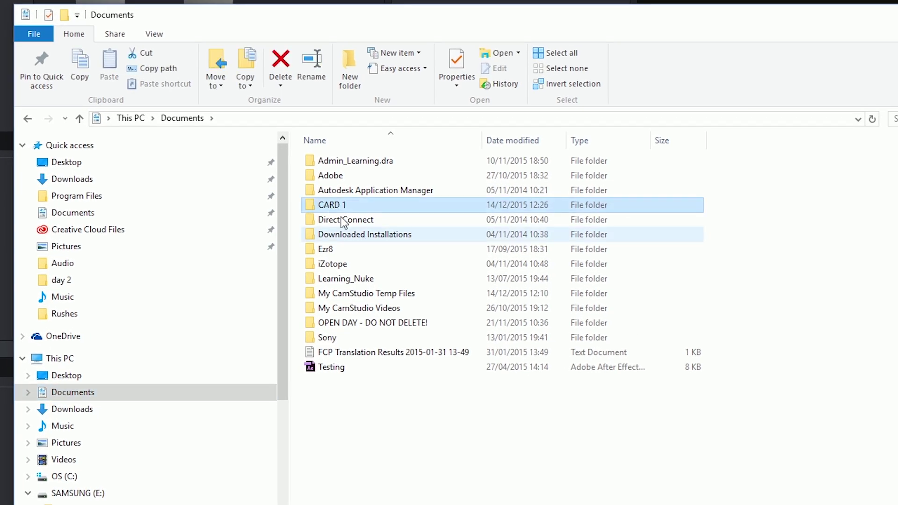
pyautogui.doubleClick(327, 204)
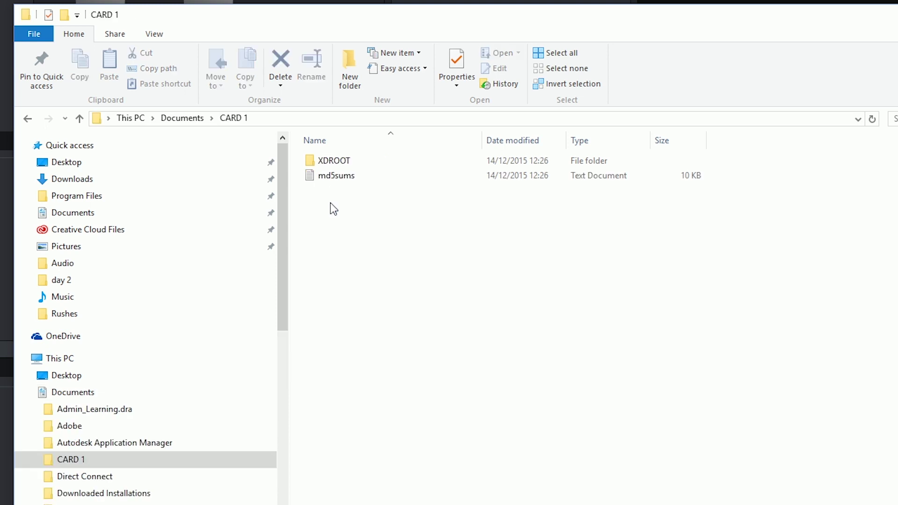
pyautogui.doubleClick(338, 161)
pyautogui.doubleClick(328, 166)
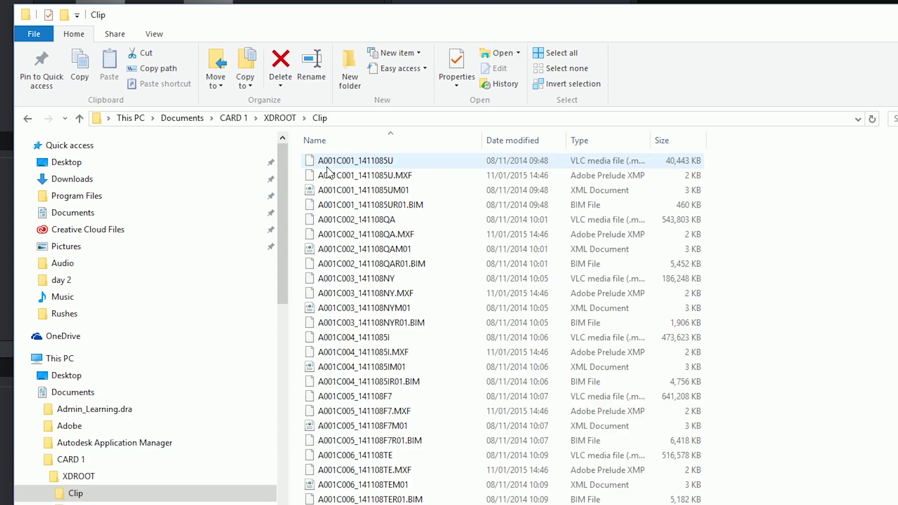
pyautogui.click(70, 459)
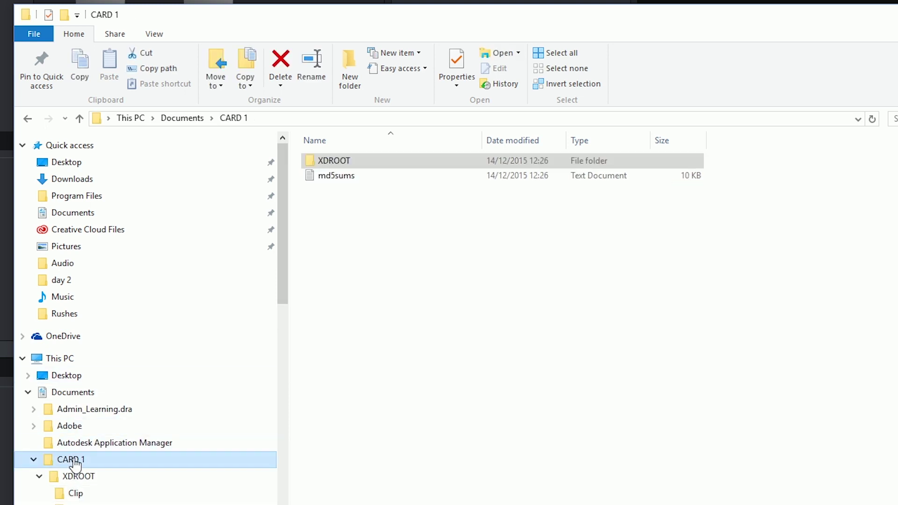
# Open the md5sums checksum file from CARD 1 in Notepad.
pyautogui.click(349, 180)
pyautogui.rightClick(356, 178)
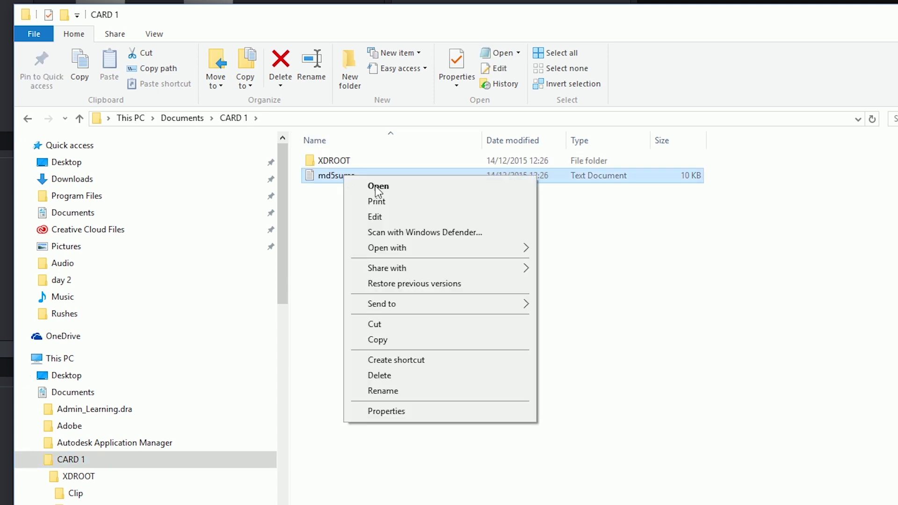
pyautogui.moveTo(397, 249)
pyautogui.click(585, 286)
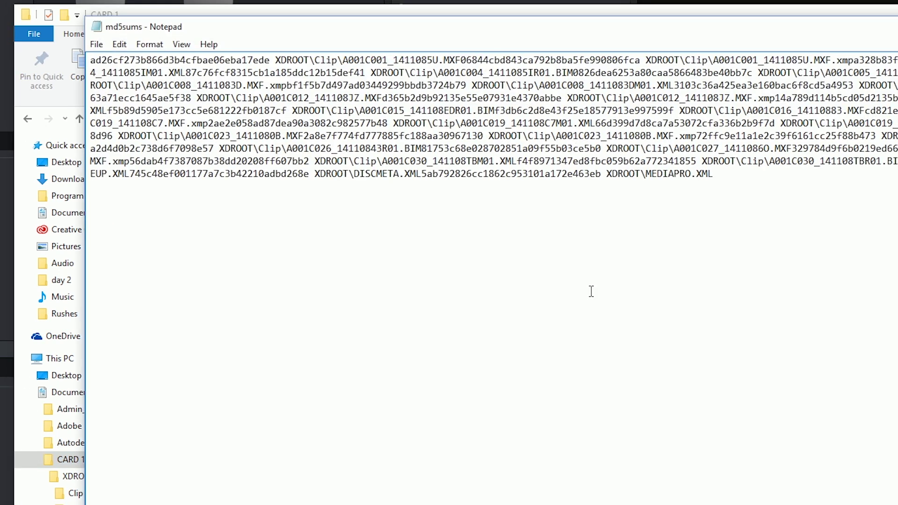